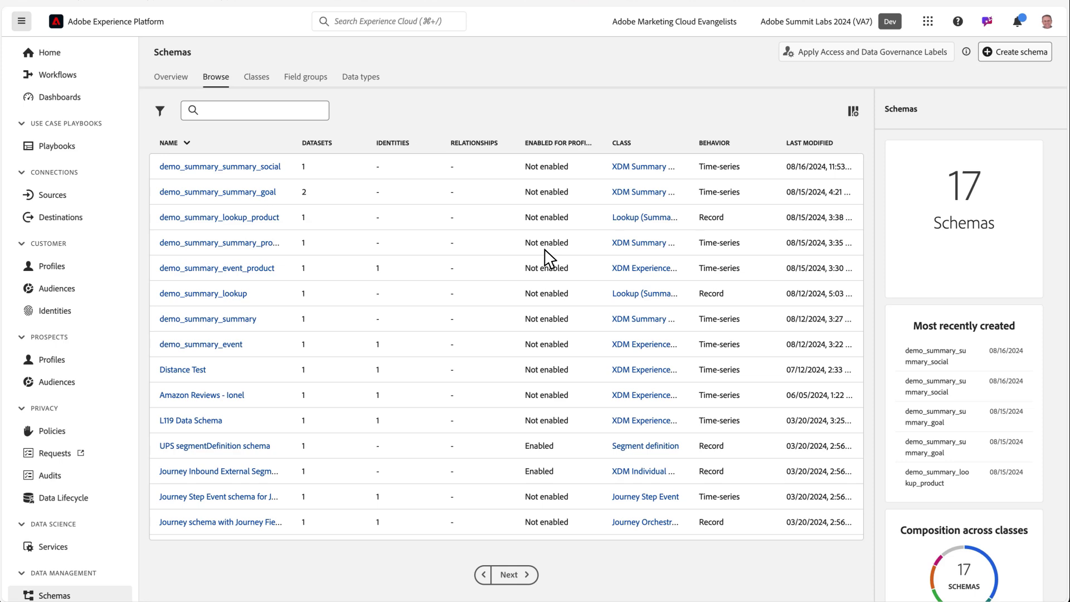
Create a schema under Other, searching 'summary' and selecting the XDM Summary Metrics class
{"action": "left_click", "coordinate": [1029, 54]}
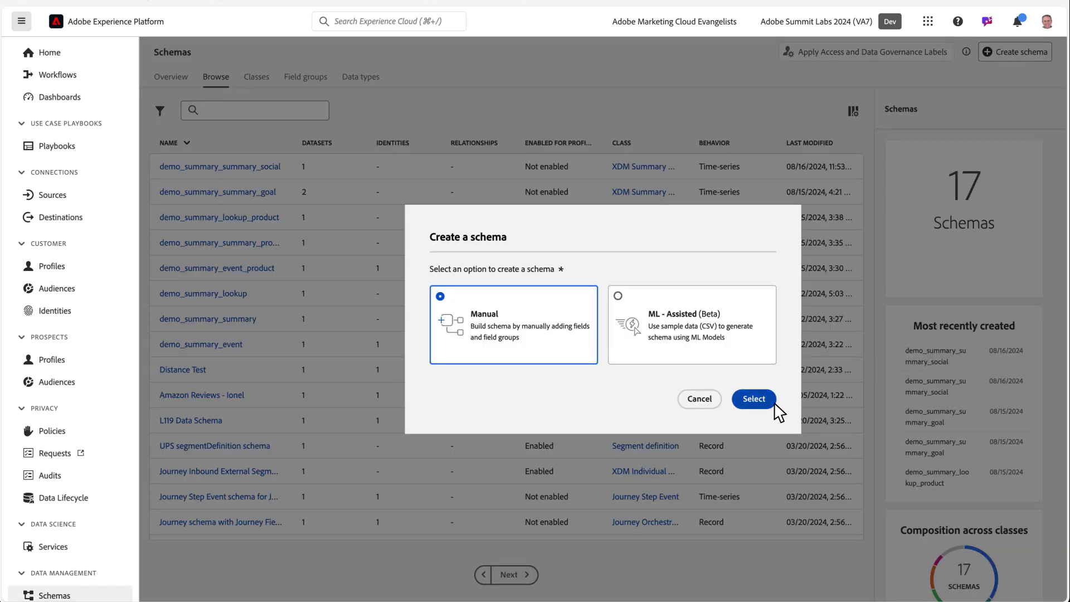
{"action": "left_click", "coordinate": [773, 403]}
{"action": "left_click", "coordinate": [760, 258]}
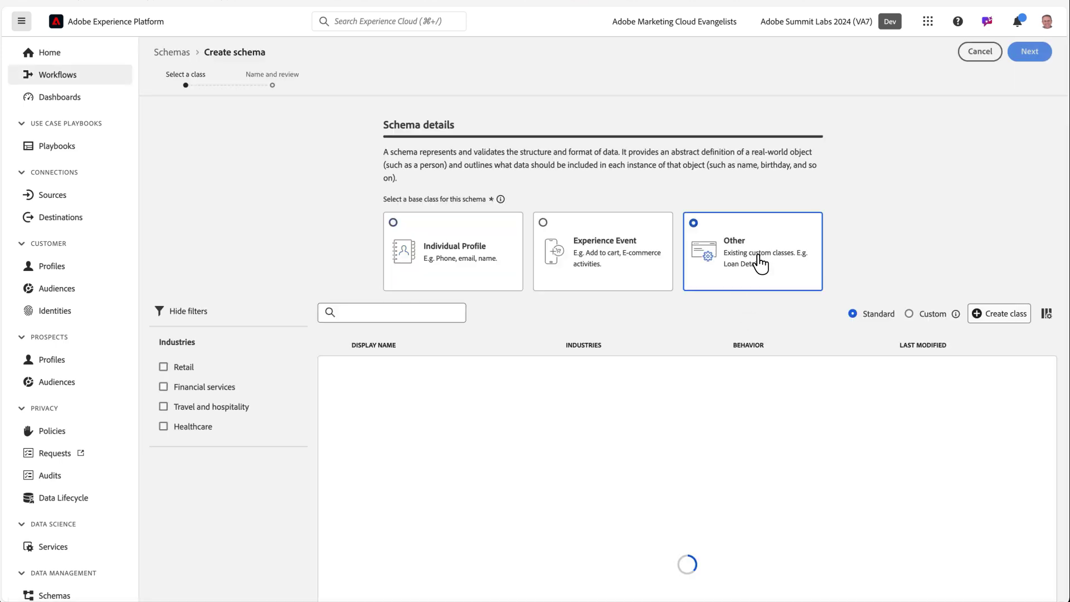
{"action": "left_click", "coordinate": [357, 312]}
{"action": "type", "text": "summary"}
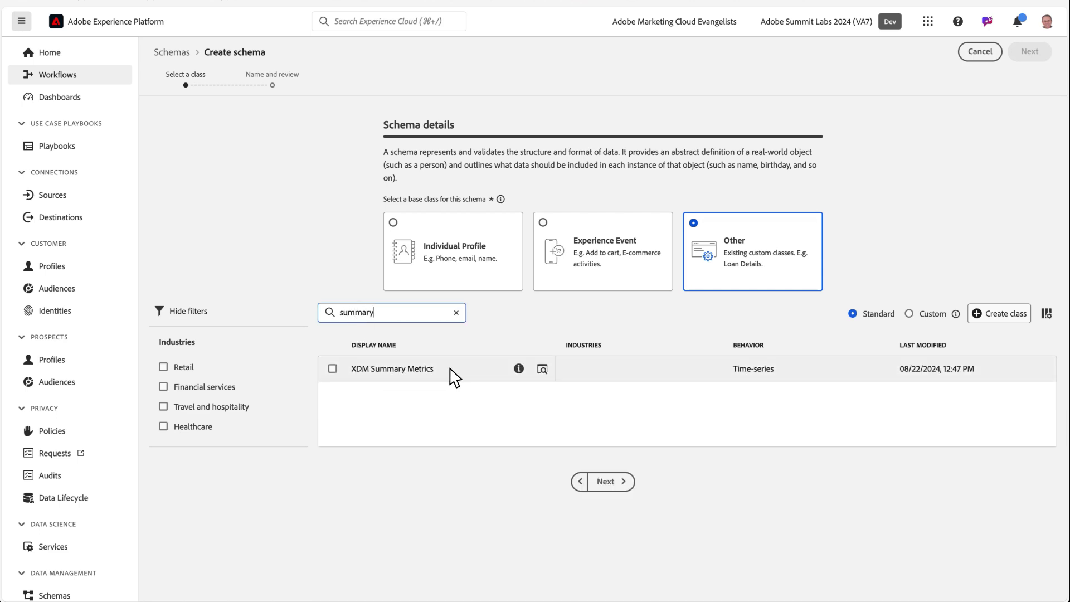
{"action": "left_click", "coordinate": [450, 370]}
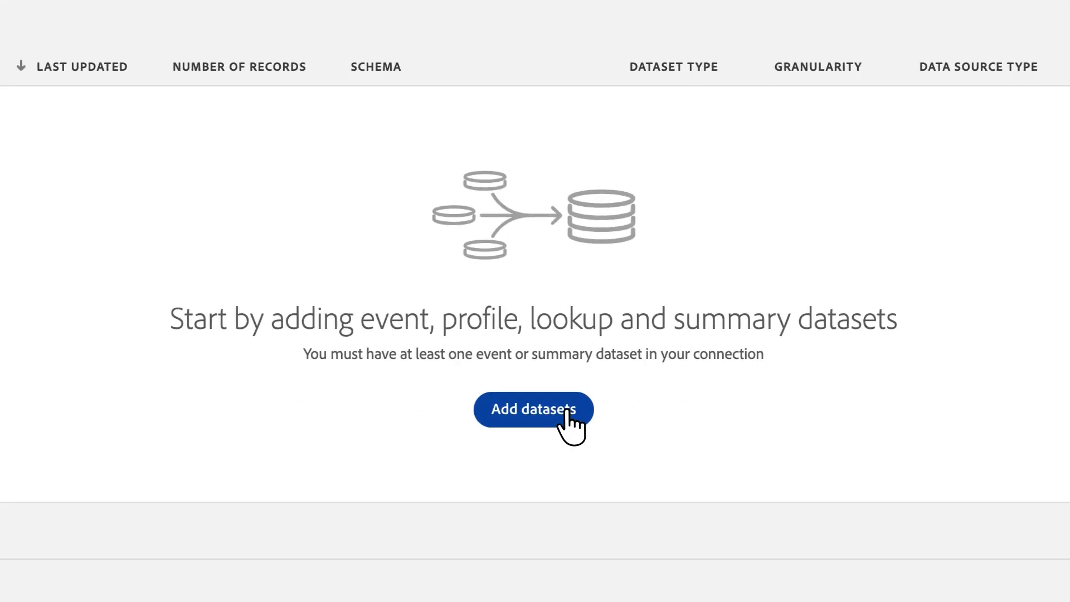
Add the demo_summary_summary dataset, found by searching 'summary', with Import all new data switched on
{"action": "left_click", "coordinate": [567, 411]}
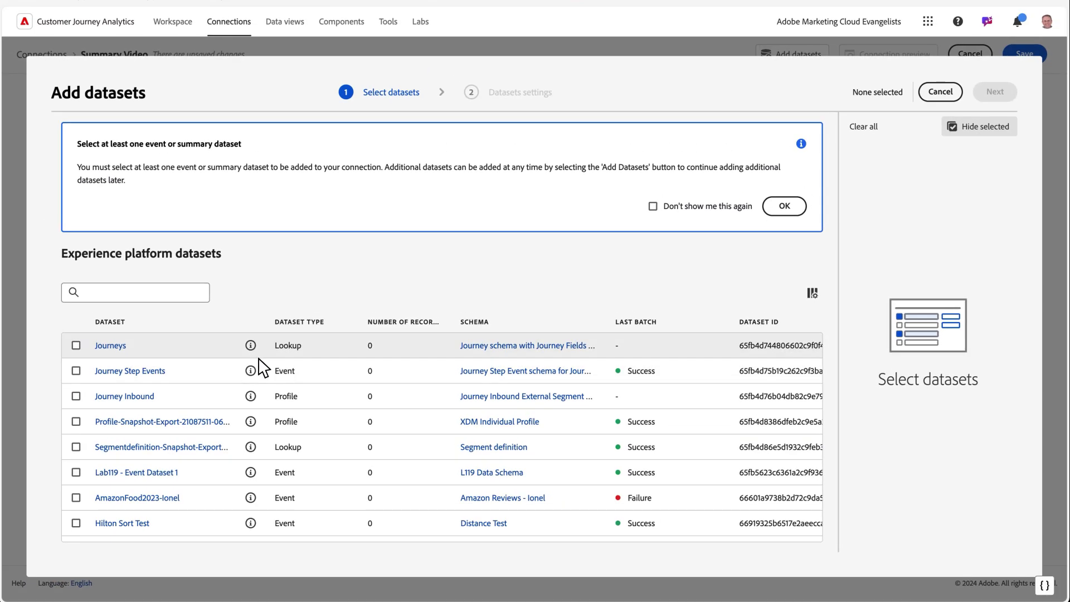
{"action": "left_click", "coordinate": [154, 296]}
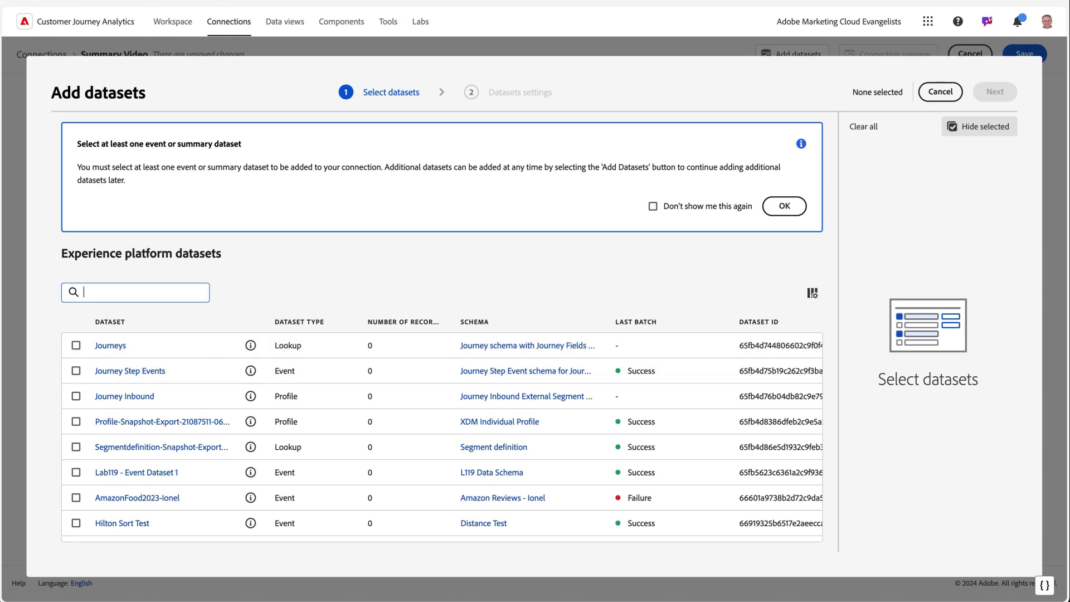
{"action": "type", "text": "summary"}
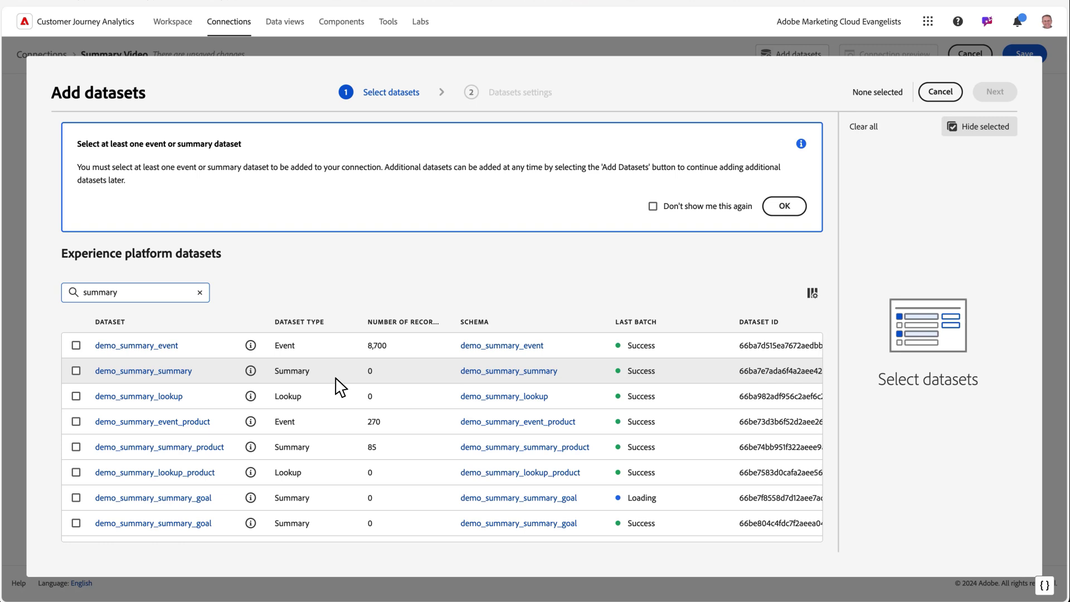
{"action": "left_click", "coordinate": [76, 371]}
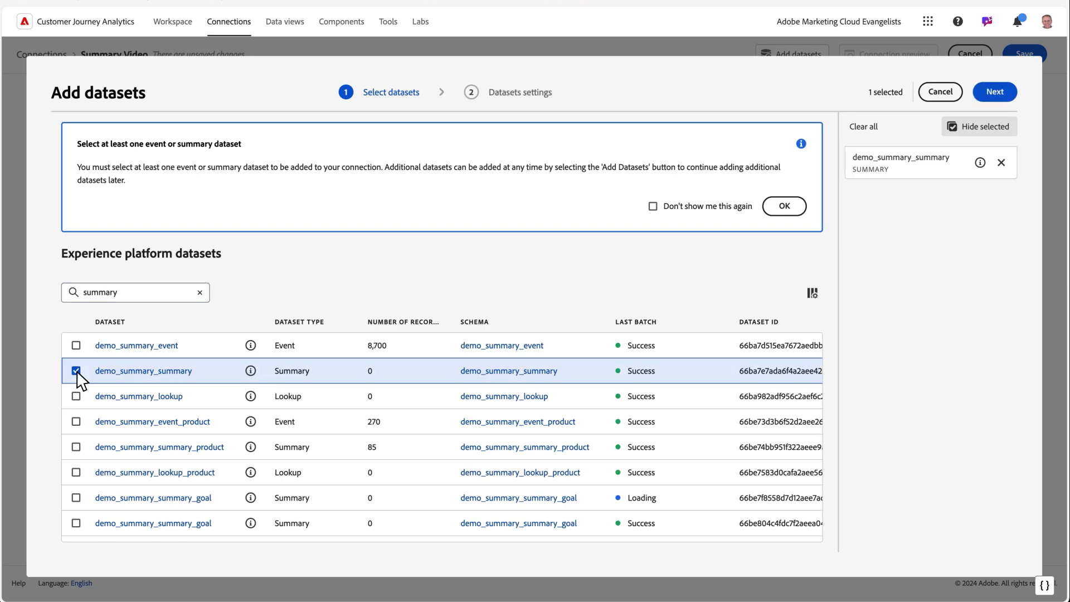
{"action": "left_click", "coordinate": [992, 93]}
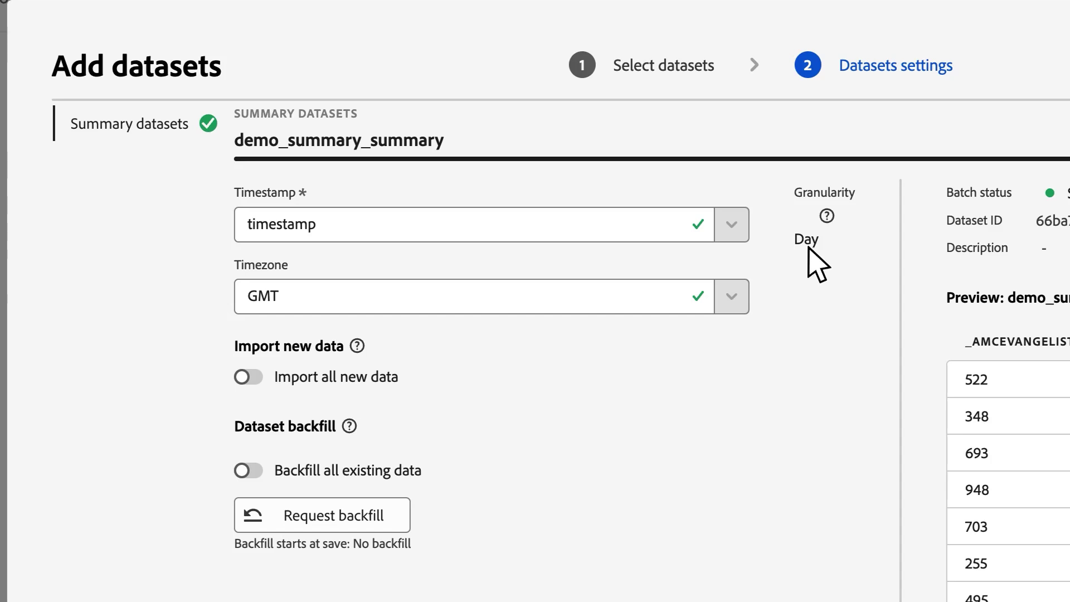
{"action": "left_click", "coordinate": [251, 378]}
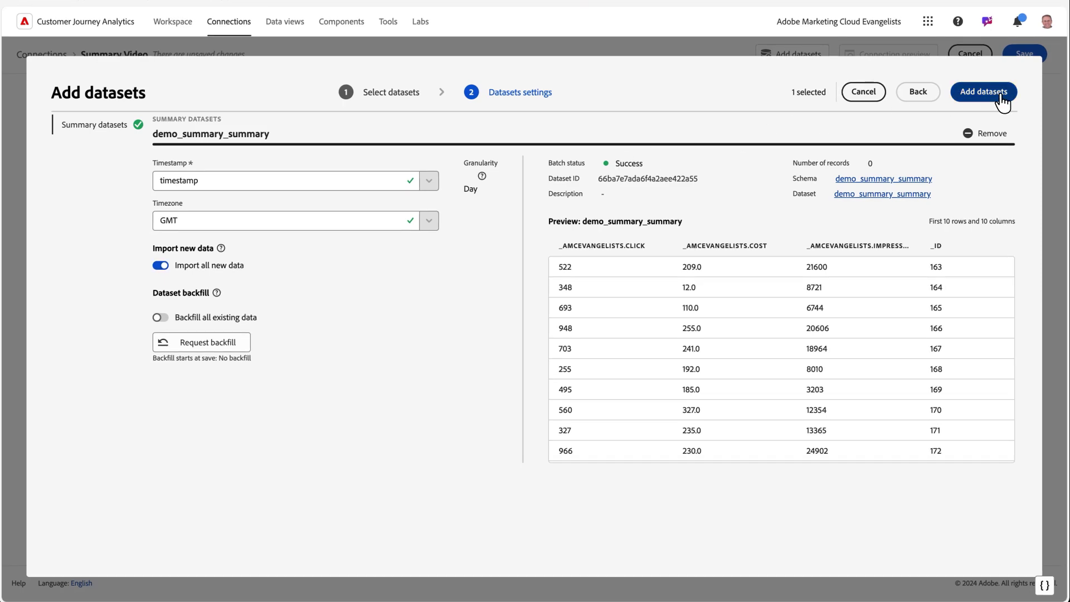
{"action": "left_click", "coordinate": [1002, 96]}
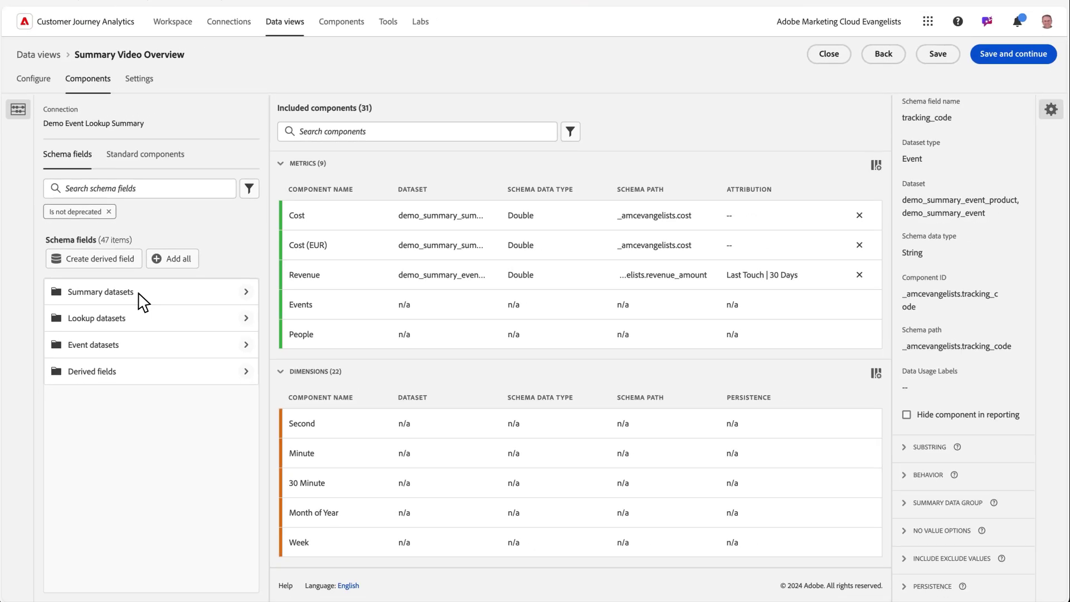
Inspect the Campaign Code dimension, a String campaign_id field from demo_summary_summary
{"action": "scroll", "coordinate": [365, 479], "scroll_direction": "down", "scroll_amount": 3}
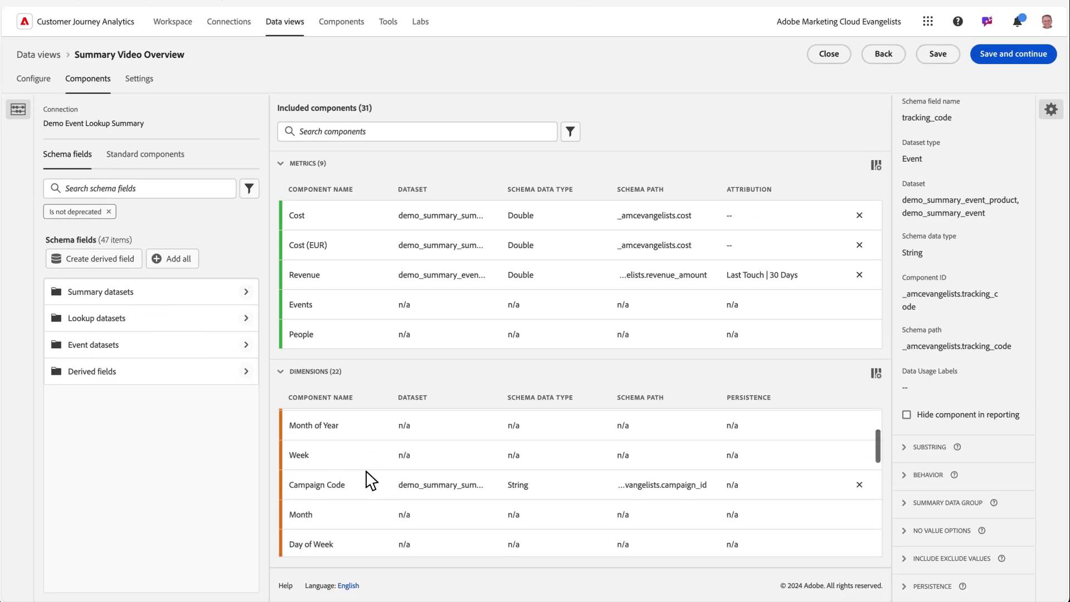
{"action": "left_click", "coordinate": [335, 490]}
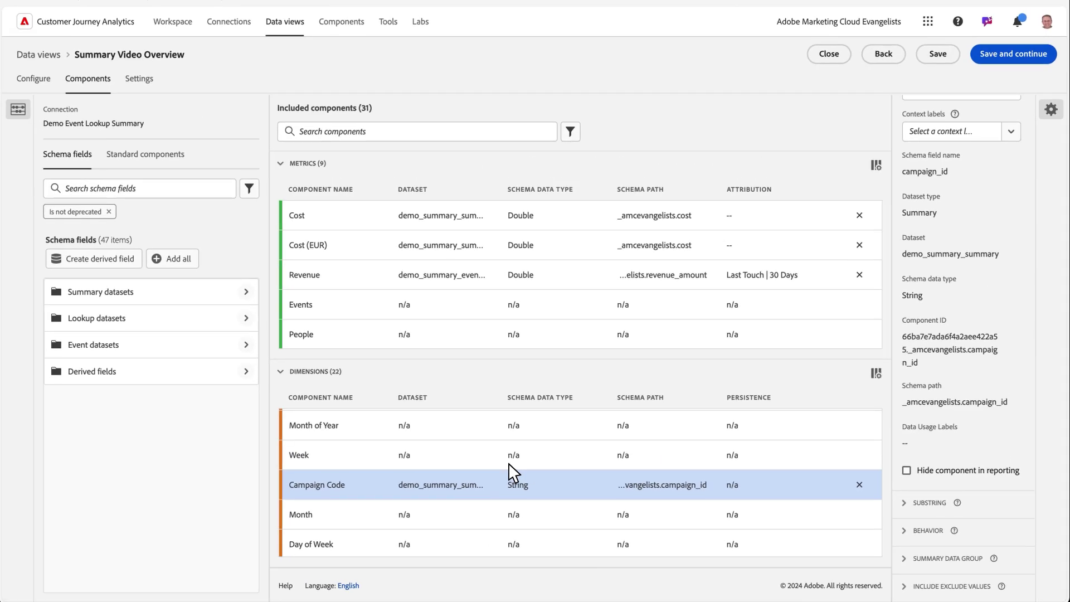
{"action": "scroll", "coordinate": [302, 426], "scroll_direction": "down", "scroll_amount": 3}
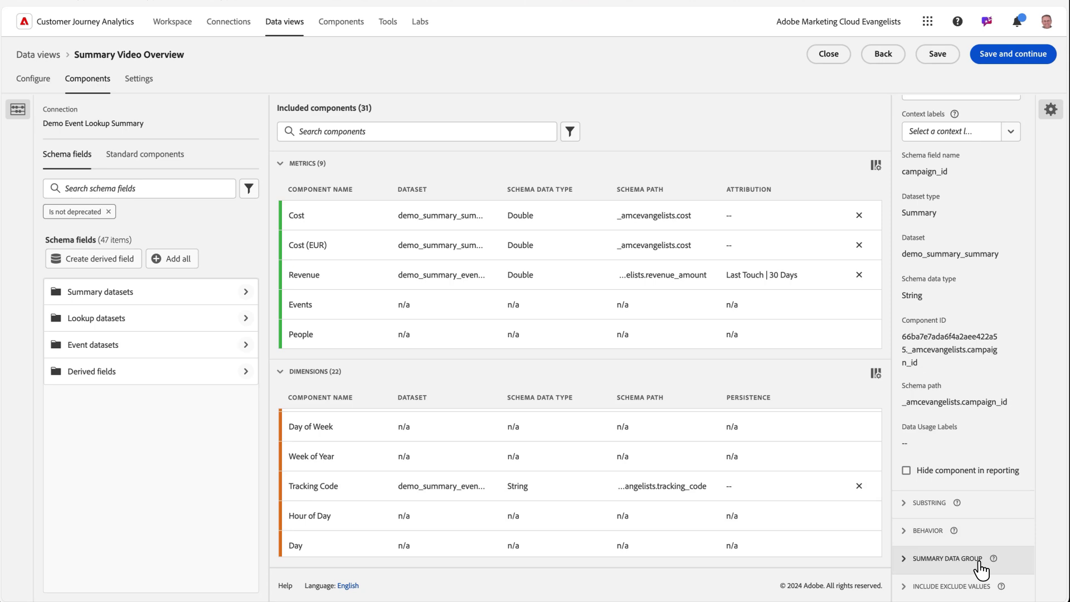
Enable summary data grouping by Campaign Code on Tracking Code, then save the data view
{"action": "left_click", "coordinate": [446, 494]}
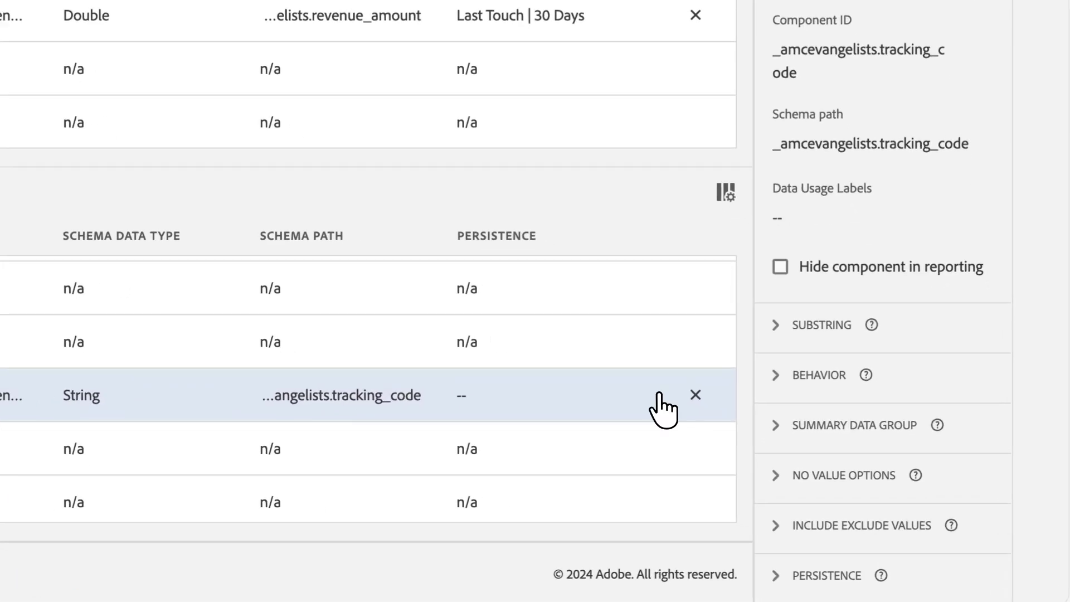
{"action": "left_click", "coordinate": [775, 429]}
{"action": "left_click", "coordinate": [780, 470]}
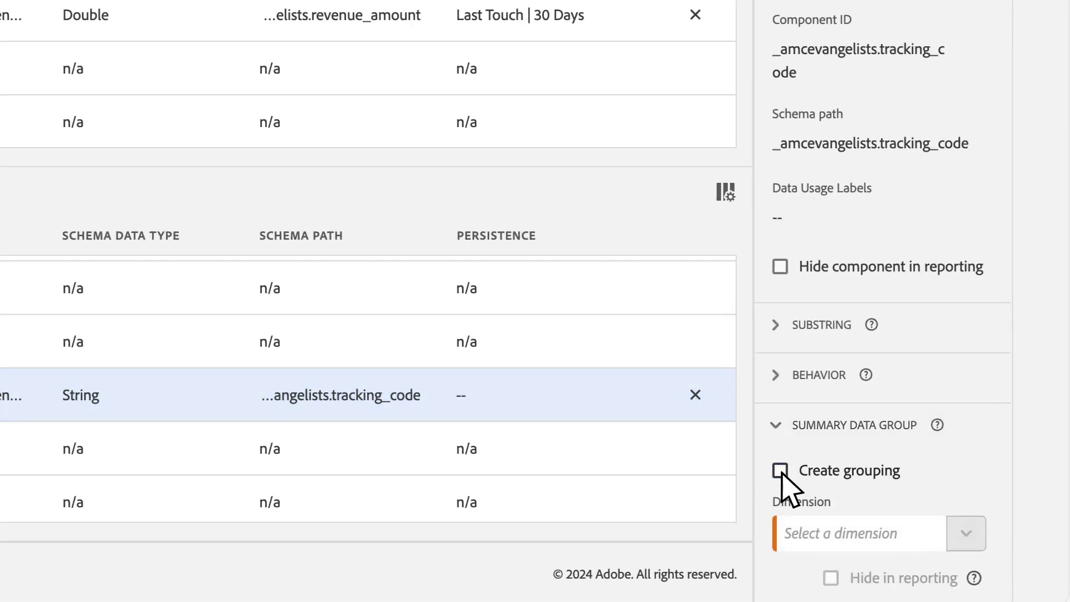
{"action": "left_click", "coordinate": [966, 533]}
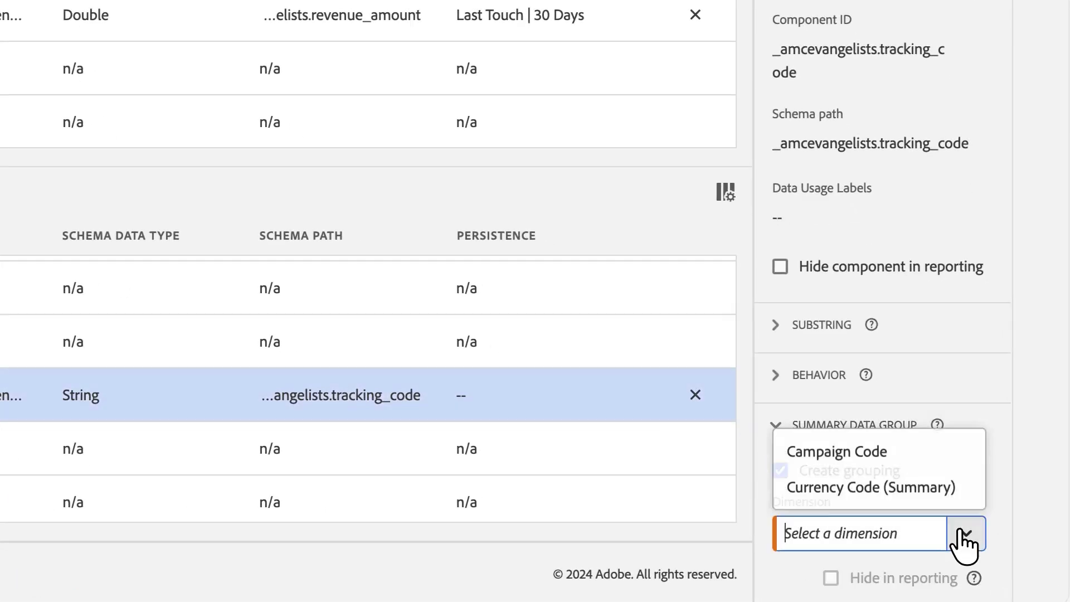
{"action": "left_click", "coordinate": [871, 453]}
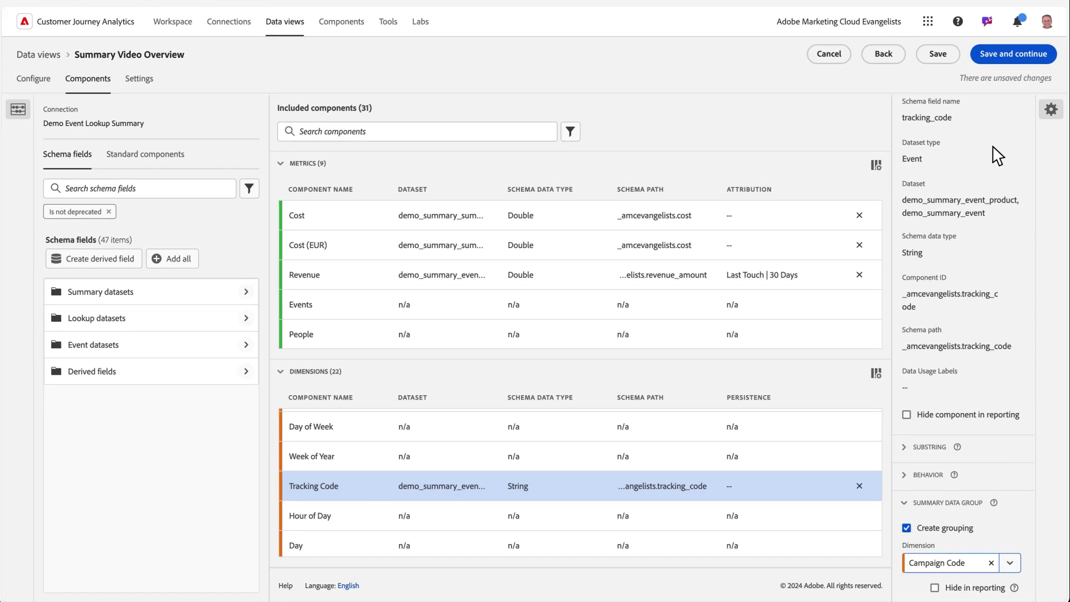
{"action": "left_click", "coordinate": [943, 56]}
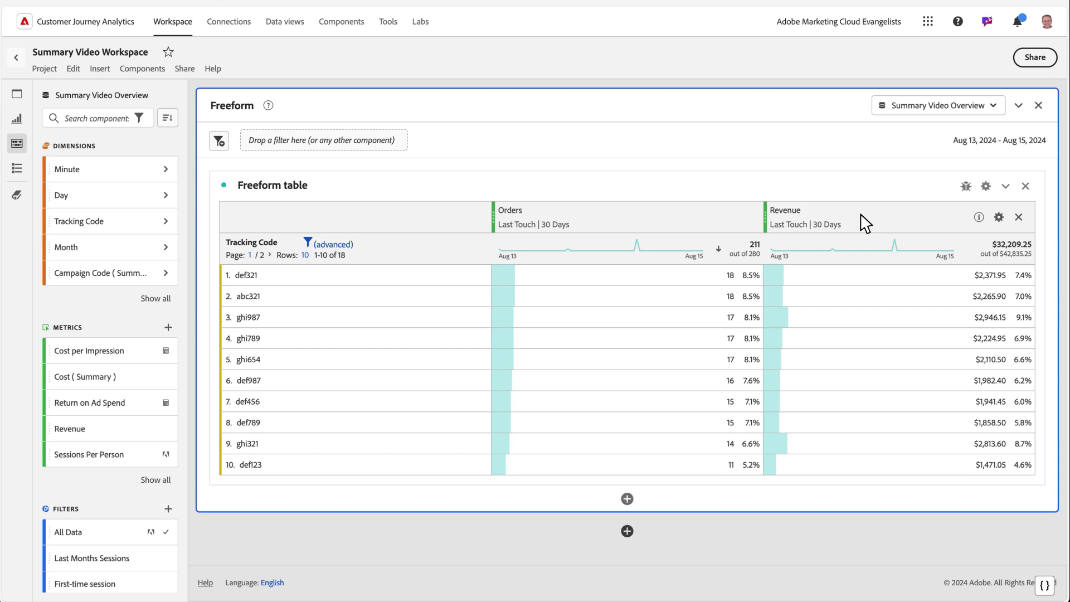
Drag Cost (Summary), Impression (Summary), Cost per Impression and Return on Ad Spend onto the table as columns
{"action": "left_click_drag", "start_coordinate": [119, 388], "coordinate": [1032, 223]}
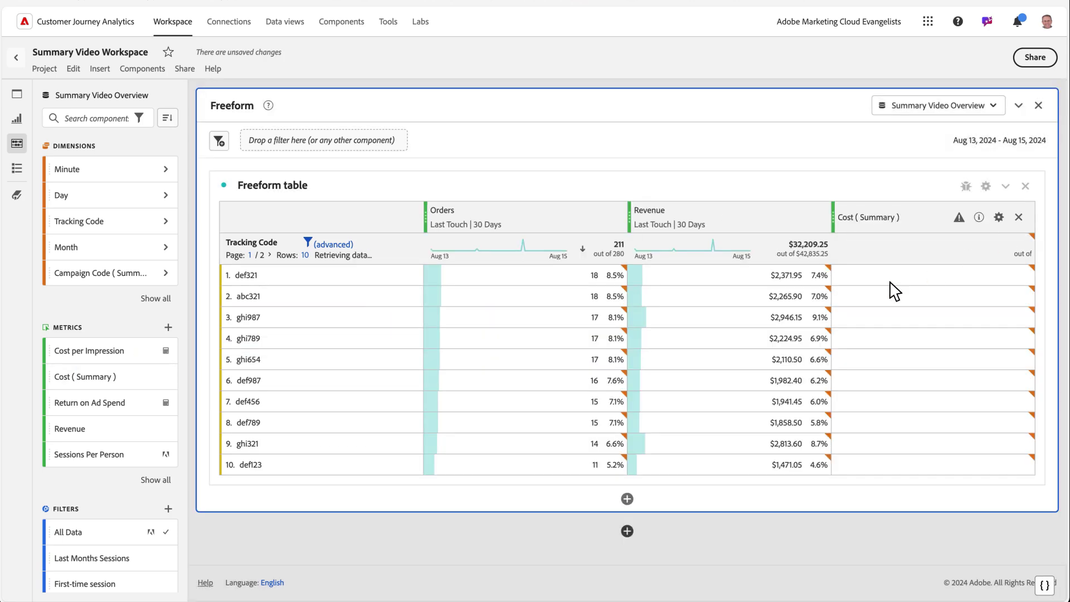
{"action": "left_click", "coordinate": [150, 480]}
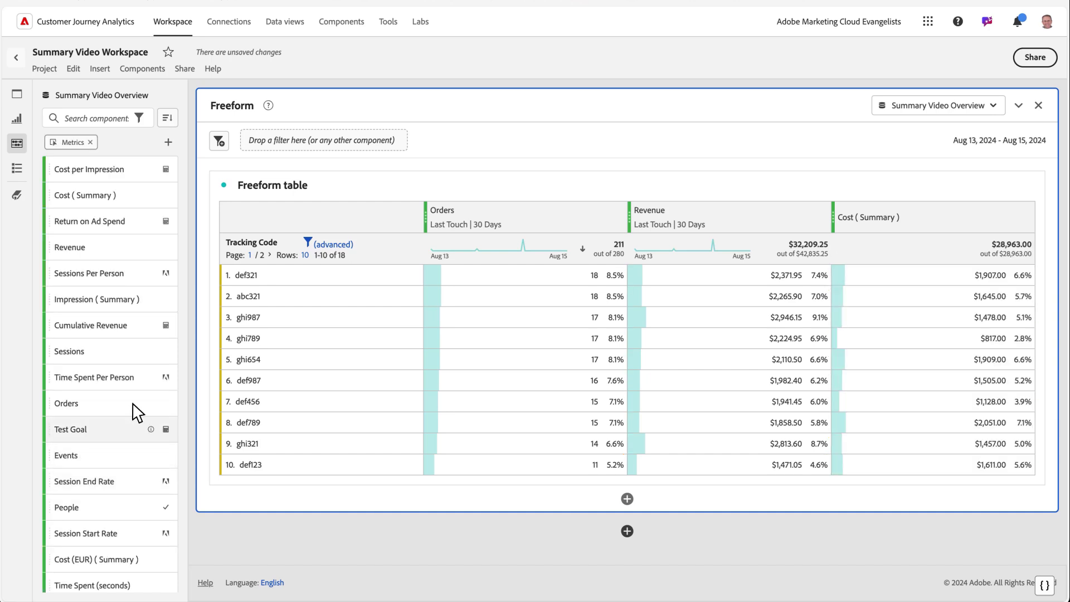
{"action": "left_click_drag", "start_coordinate": [101, 304], "coordinate": [818, 215]}
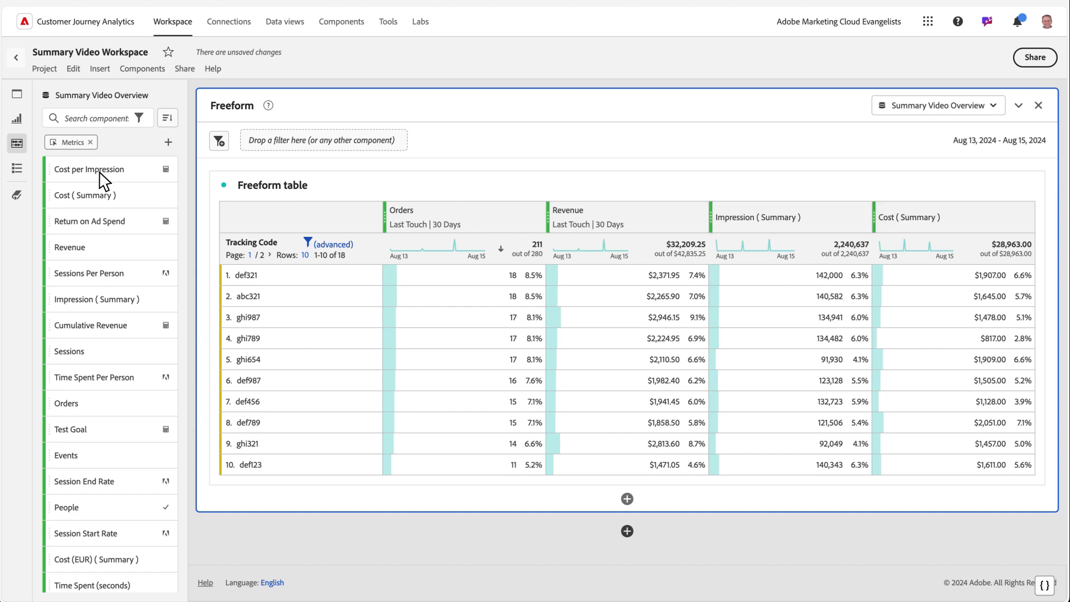
{"action": "left_click_drag", "start_coordinate": [101, 174], "coordinate": [1002, 219]}
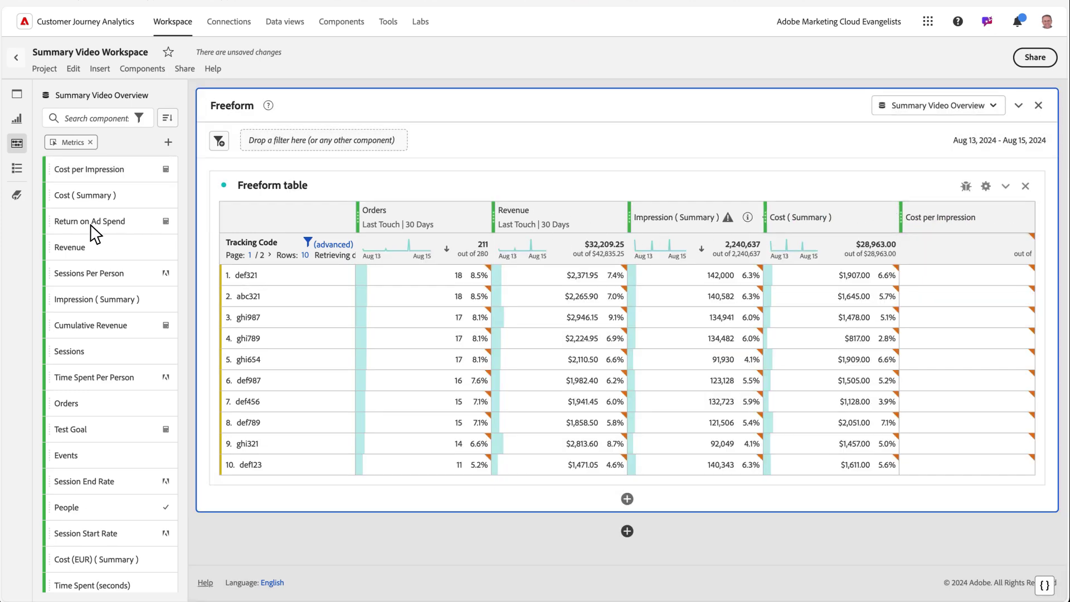
{"action": "left_click_drag", "start_coordinate": [92, 227], "coordinate": [1010, 221]}
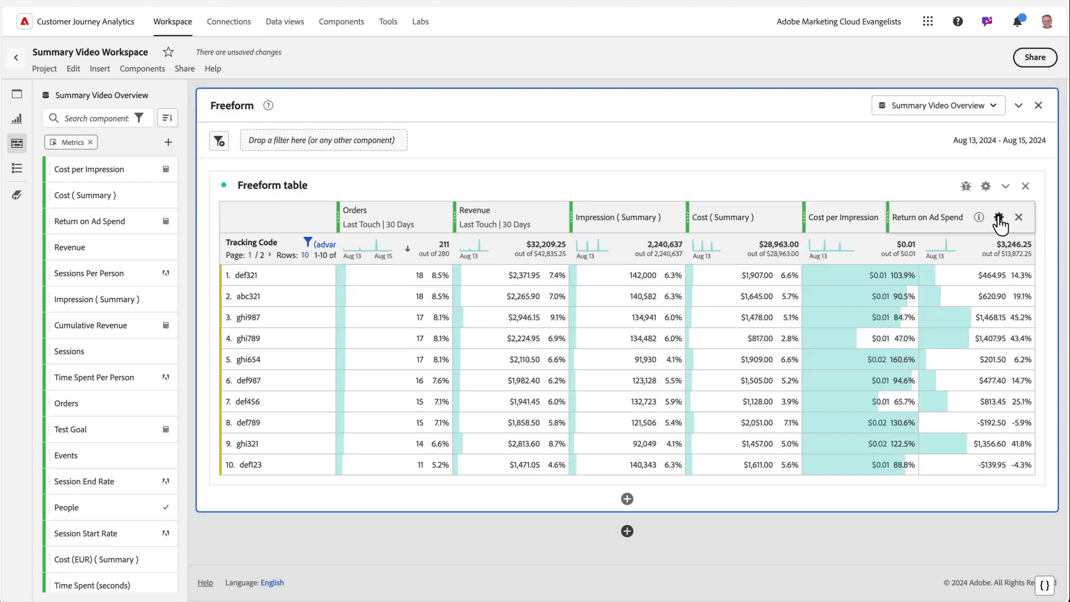
Give Return on Ad Spend conditional formatting and sort the table by it, highest first
{"action": "left_click", "coordinate": [999, 217]}
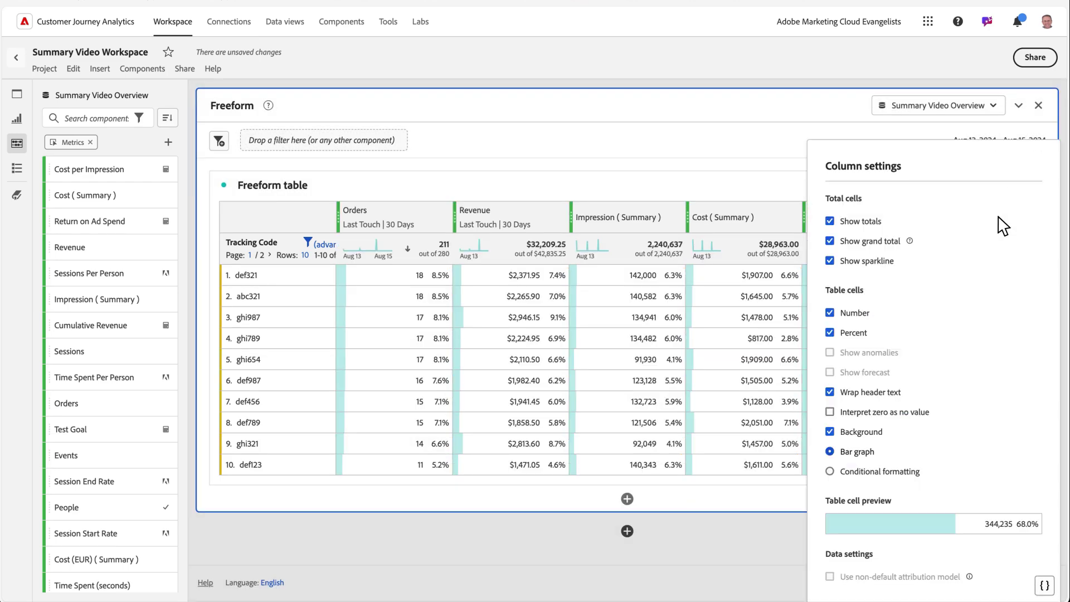
{"action": "left_click", "coordinate": [831, 471]}
{"action": "scroll", "coordinate": [830, 468], "scroll_direction": "down", "scroll_amount": 2}
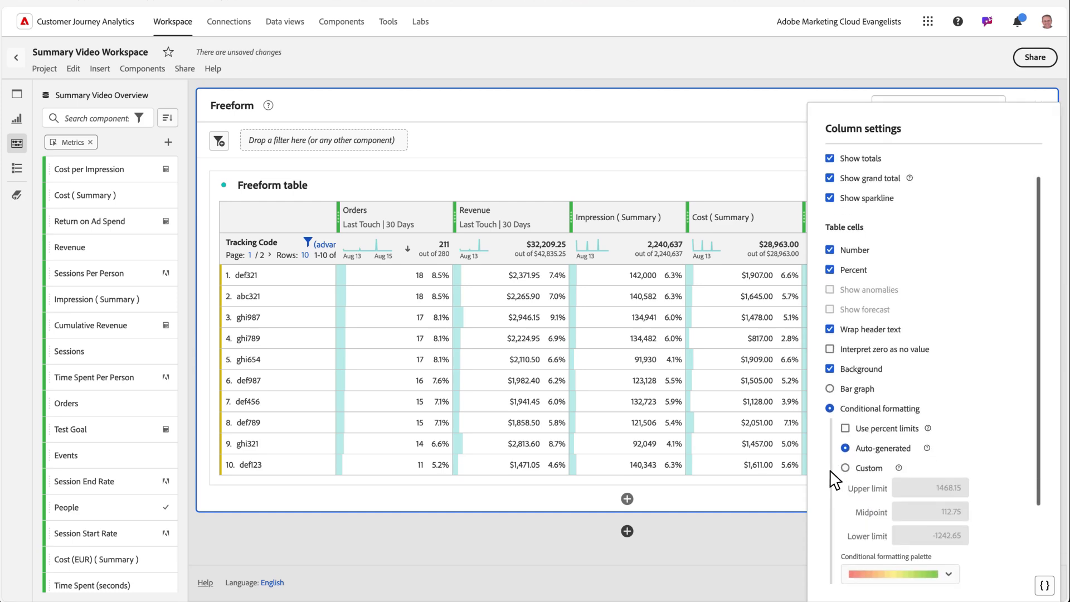
{"action": "left_click", "coordinate": [763, 180]}
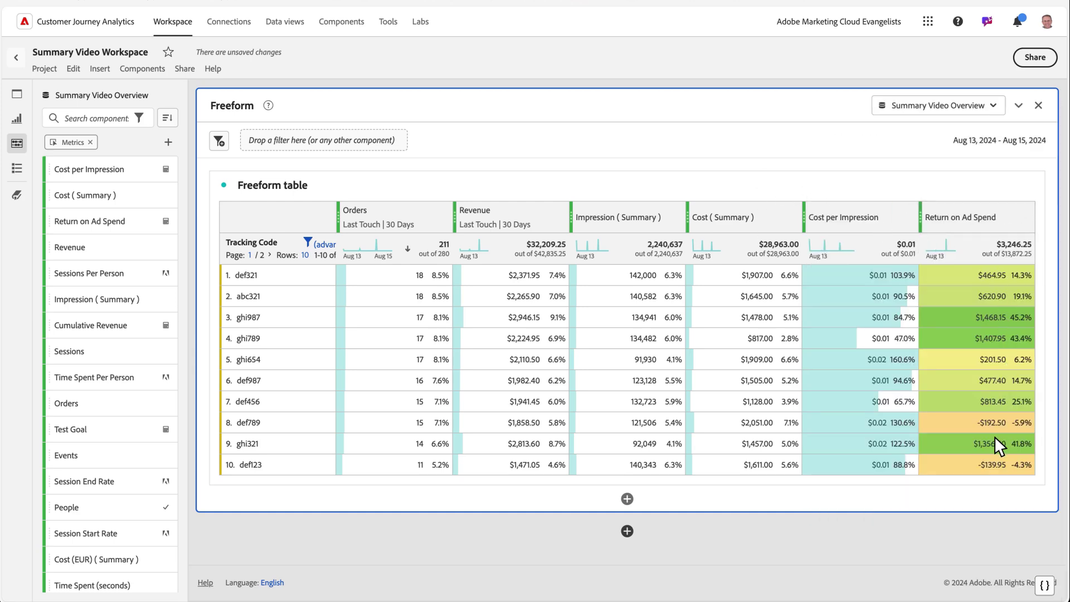
{"action": "left_click", "coordinate": [972, 250]}
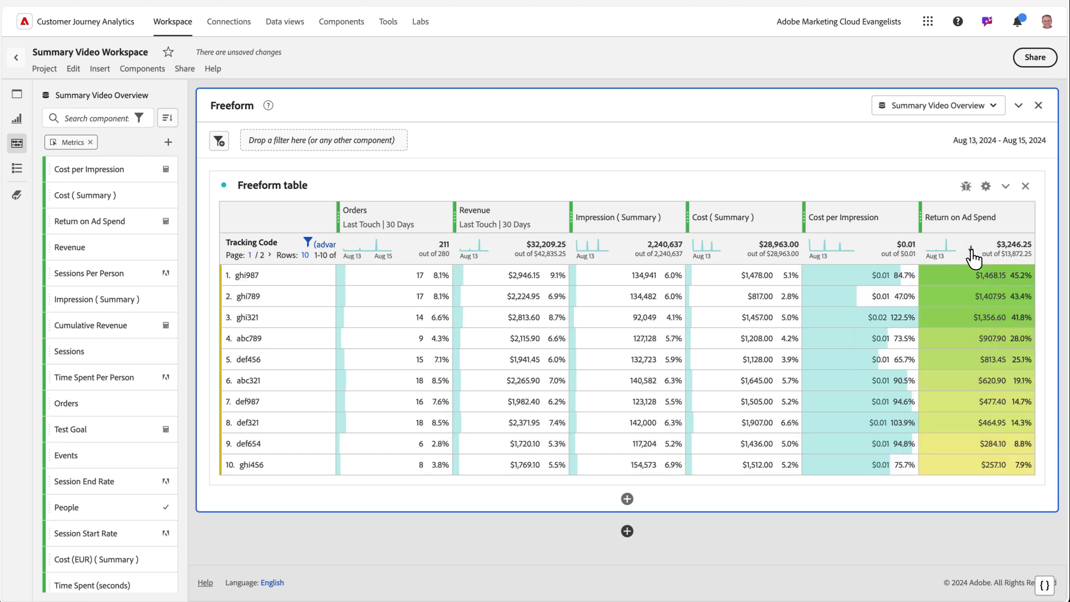